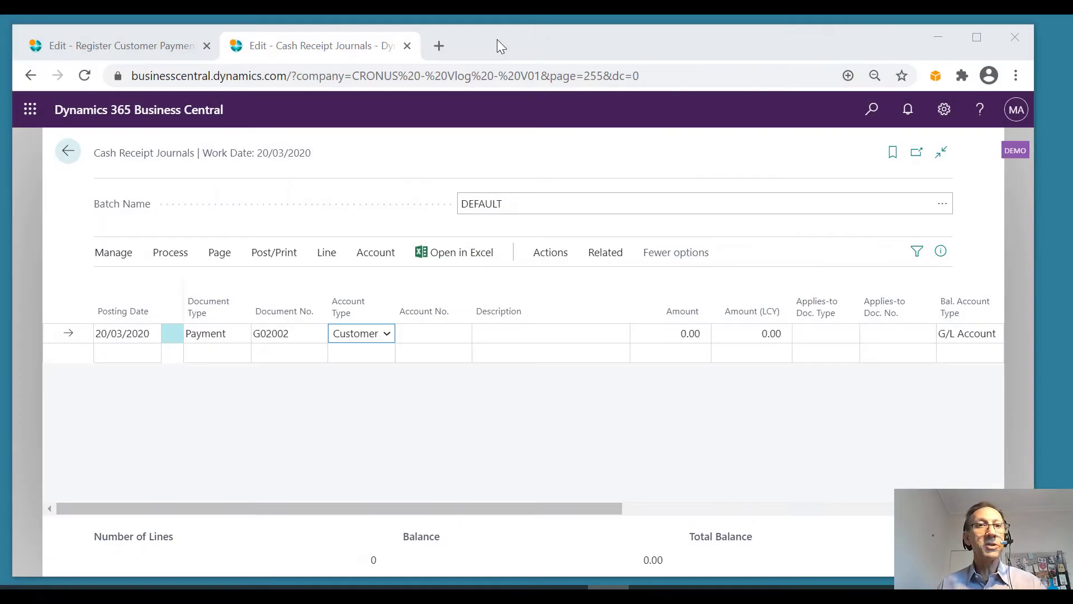
Set the cash receipt journal line's account to customer 40000, Alpine Ski House.
{"action": "left_click_drag", "start_coordinate": [95, 154], "coordinate": [184, 156]}
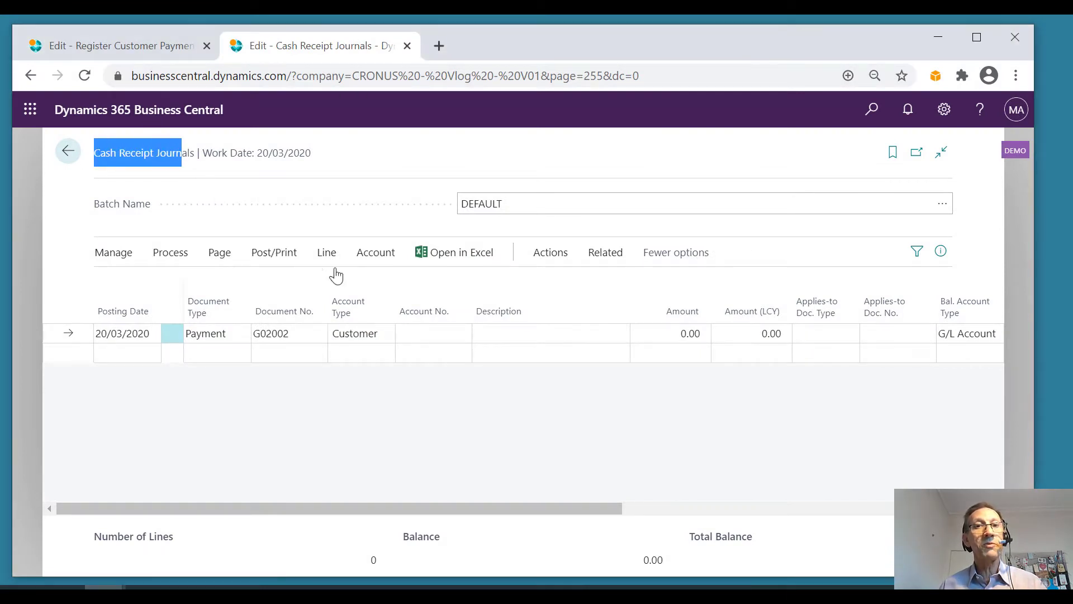
{"action": "left_click", "coordinate": [430, 332]}
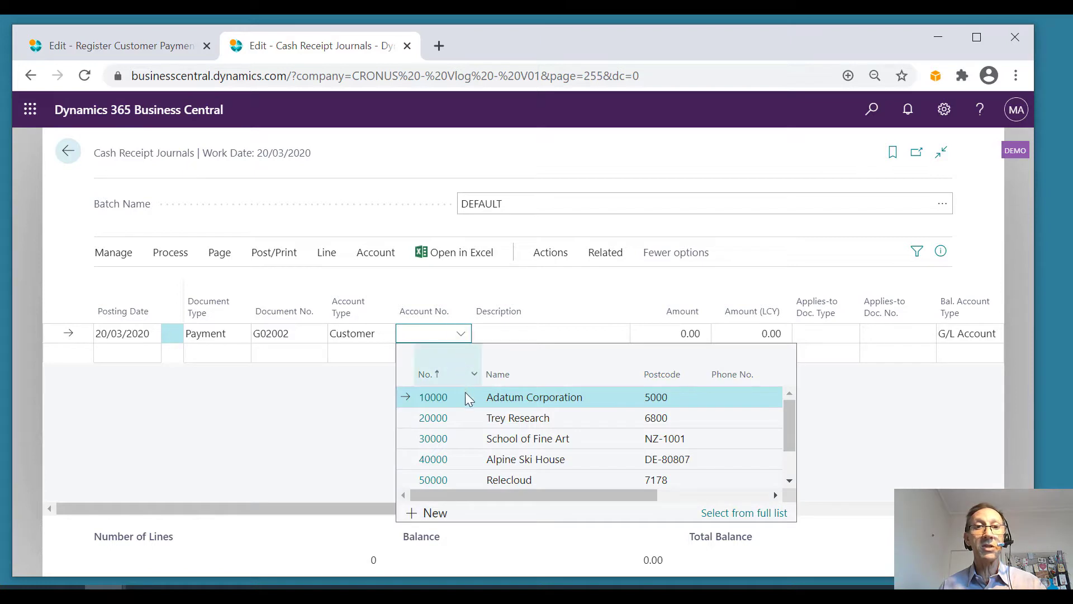
{"action": "left_click", "coordinate": [461, 457]}
{"action": "key", "text": "Tab"}
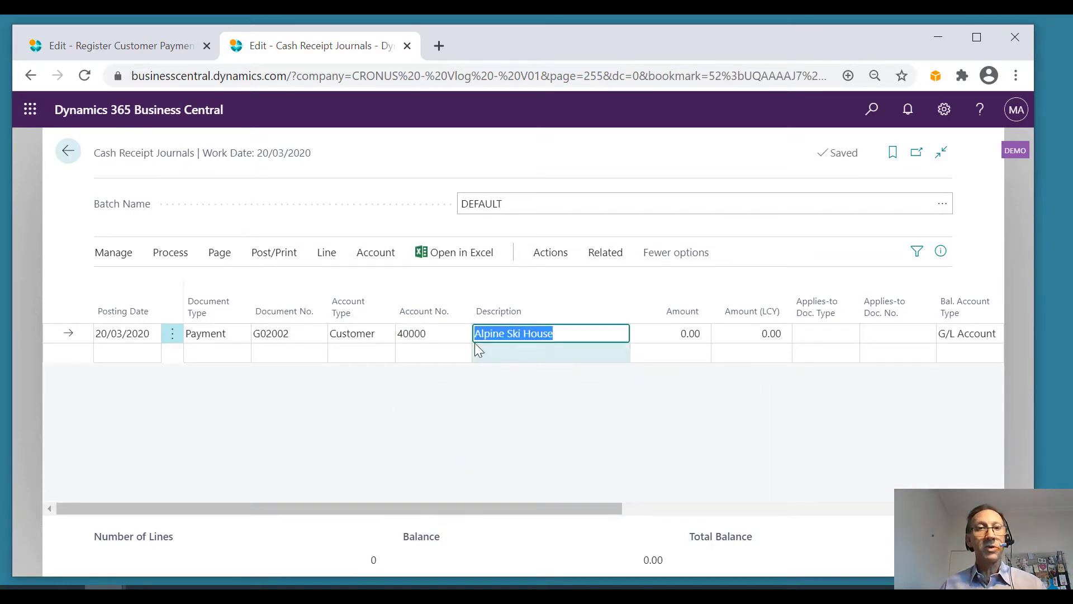
{"action": "key", "text": "Tab"}
{"action": "key", "text": "Tab"}
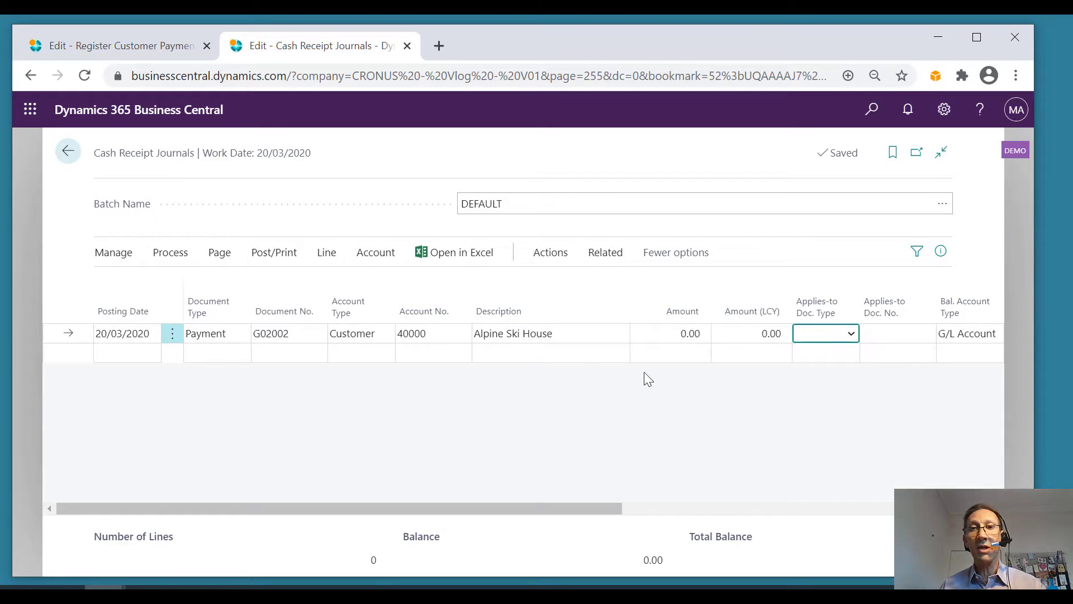
Apply the 7,635.00 payment to invoice 103385 from the customer's open entries.
{"action": "left_click", "coordinate": [850, 334]}
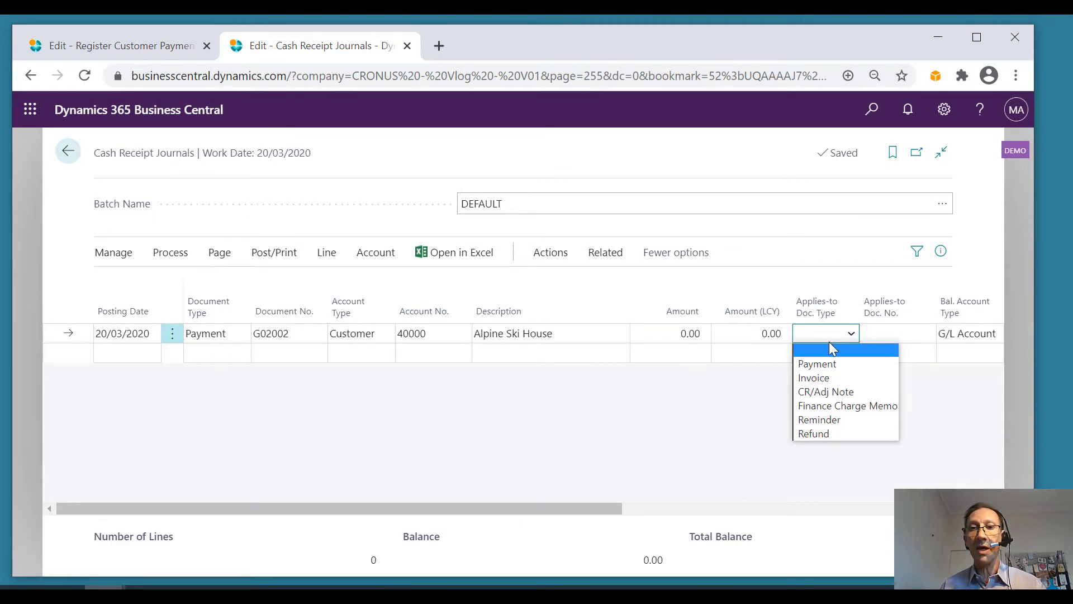
{"action": "left_click", "coordinate": [816, 377]}
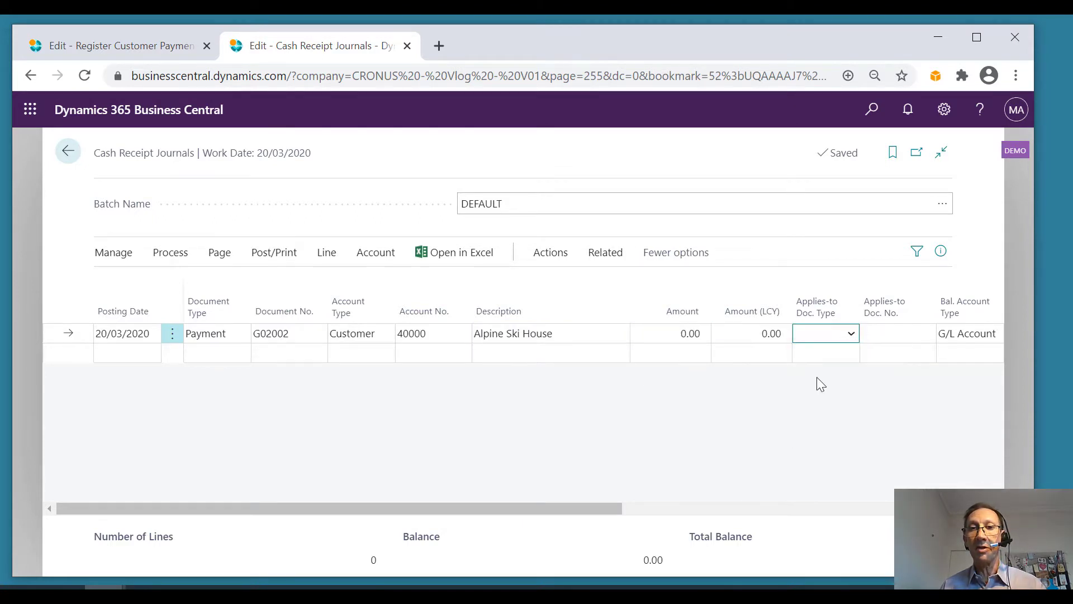
{"action": "left_click", "coordinate": [900, 337]}
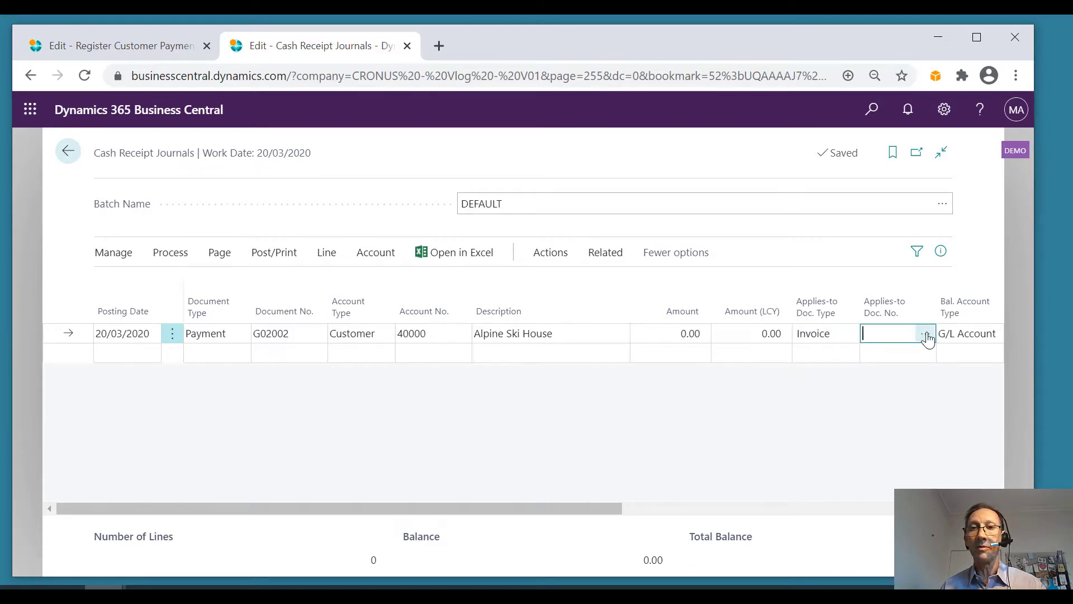
{"action": "left_click", "coordinate": [926, 336]}
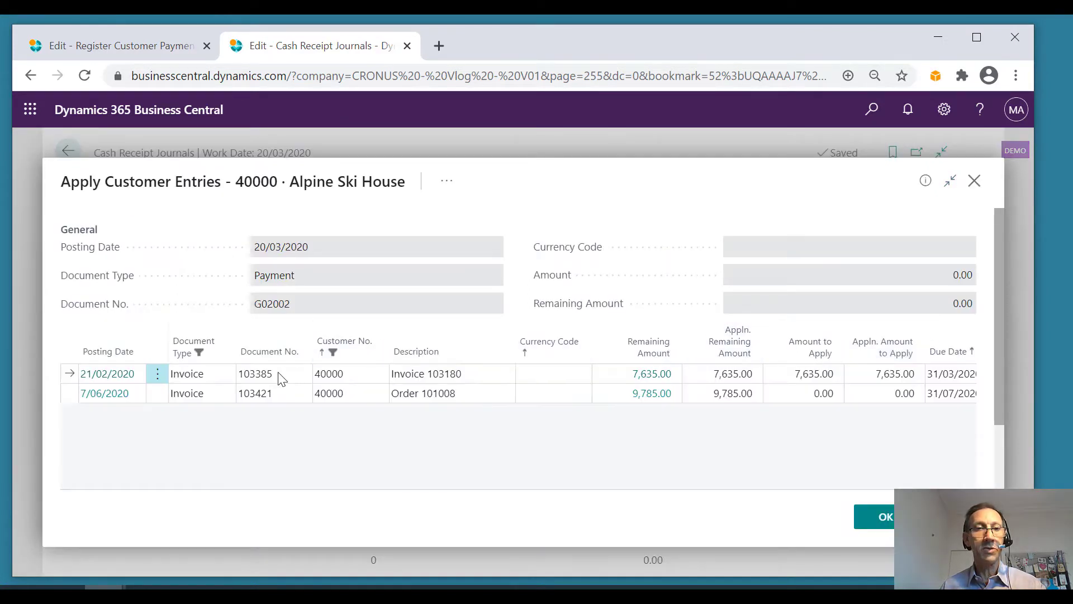
{"action": "left_click", "coordinate": [862, 518]}
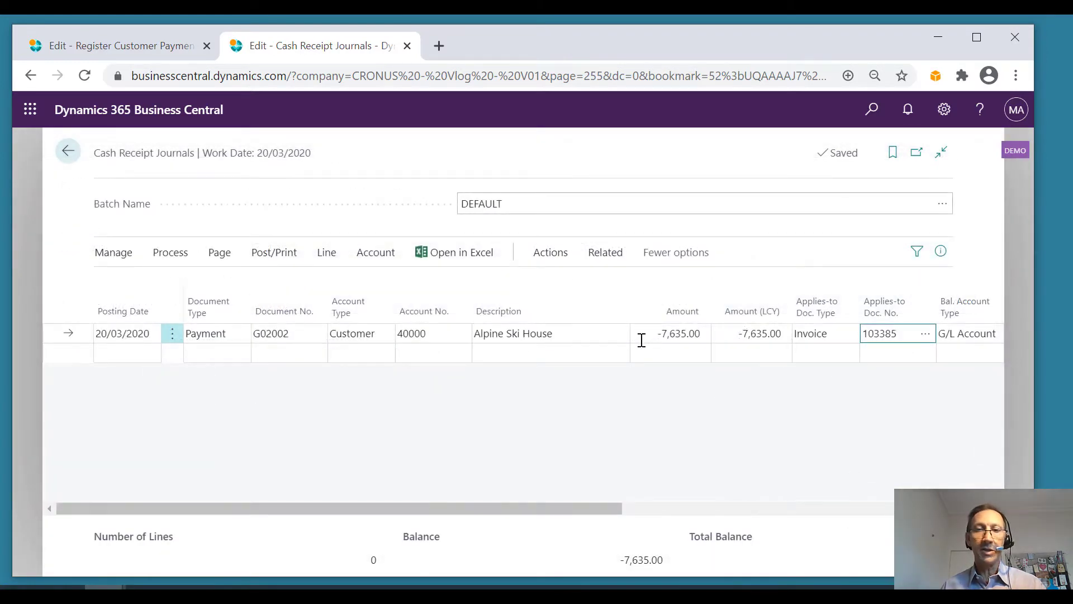
{"action": "key", "text": "shift+Tab"}
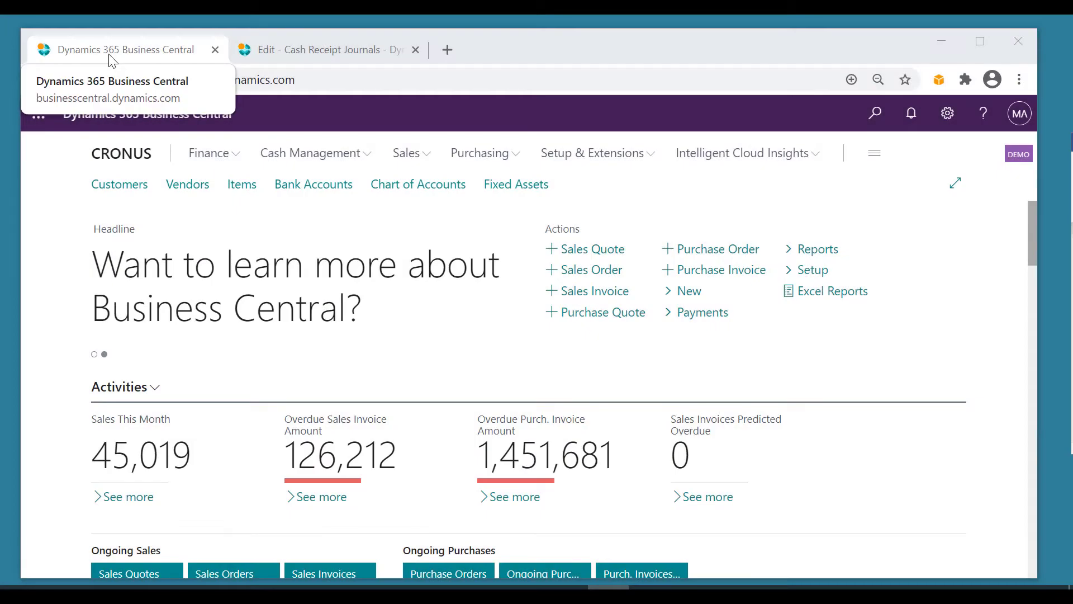
Search 'regist cu' and open the Register Customer Payments page.
{"action": "left_click", "coordinate": [887, 128]}
{"action": "type", "text": "regist cust pay"}
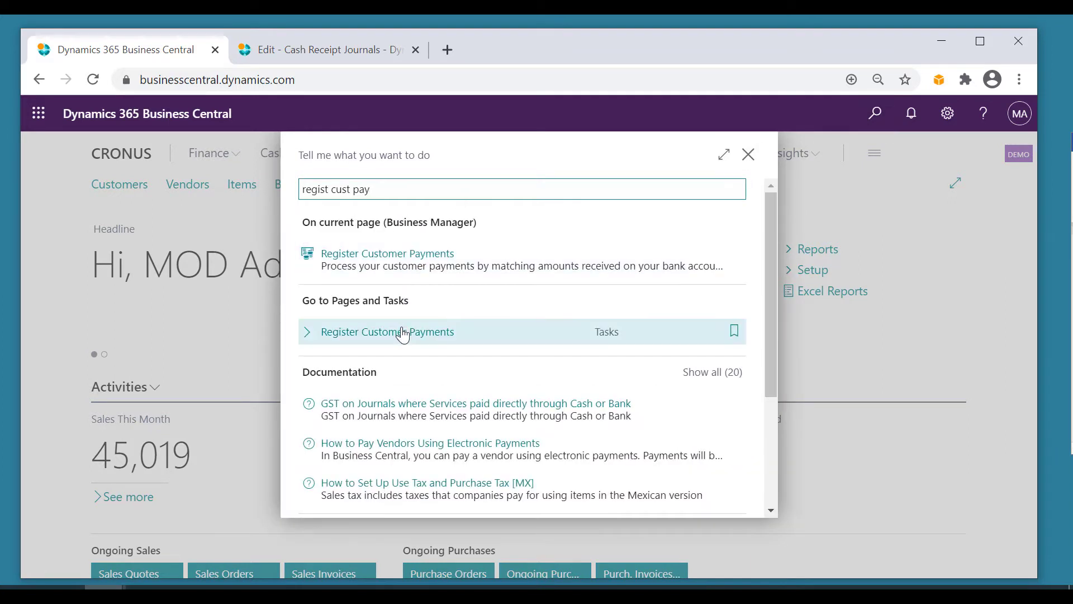
{"action": "left_click", "coordinate": [402, 332]}
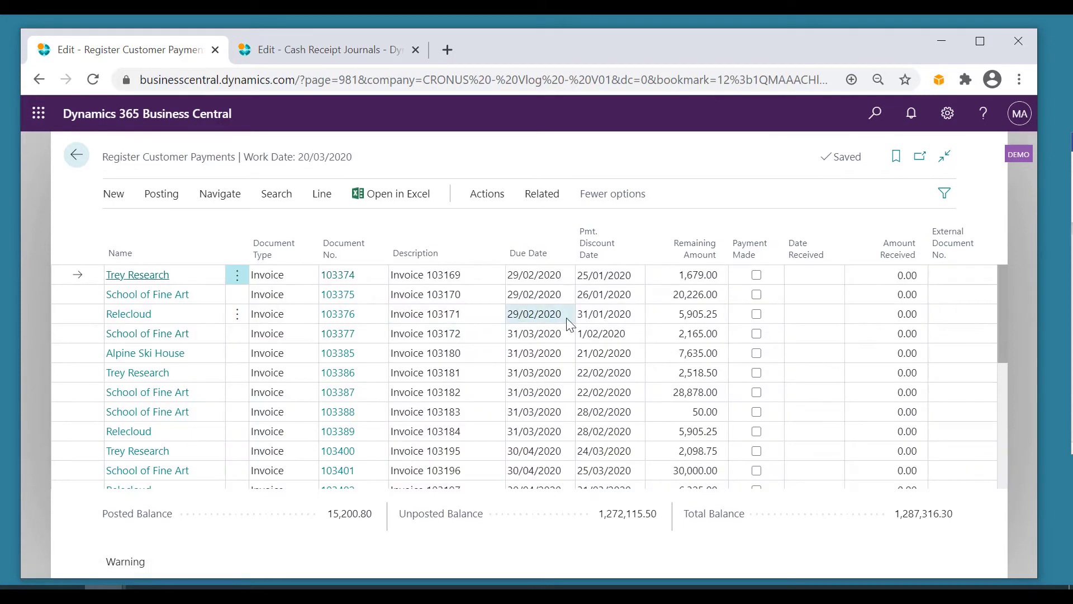
{"action": "scroll", "coordinate": [566, 317], "scroll_direction": "down", "scroll_amount": 5}
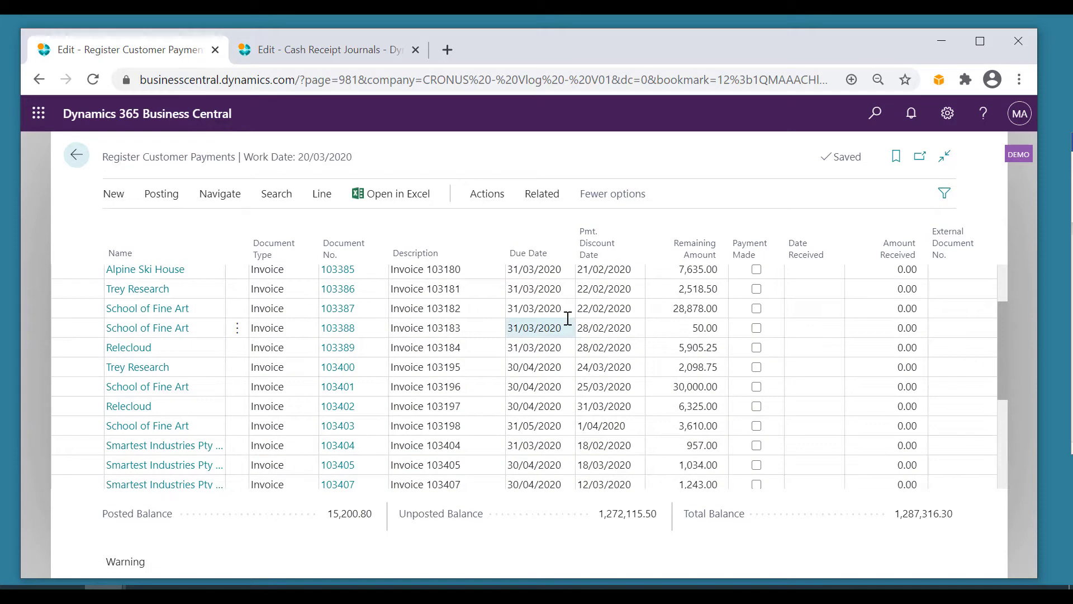
{"action": "scroll", "coordinate": [567, 318], "scroll_direction": "down", "scroll_amount": 3}
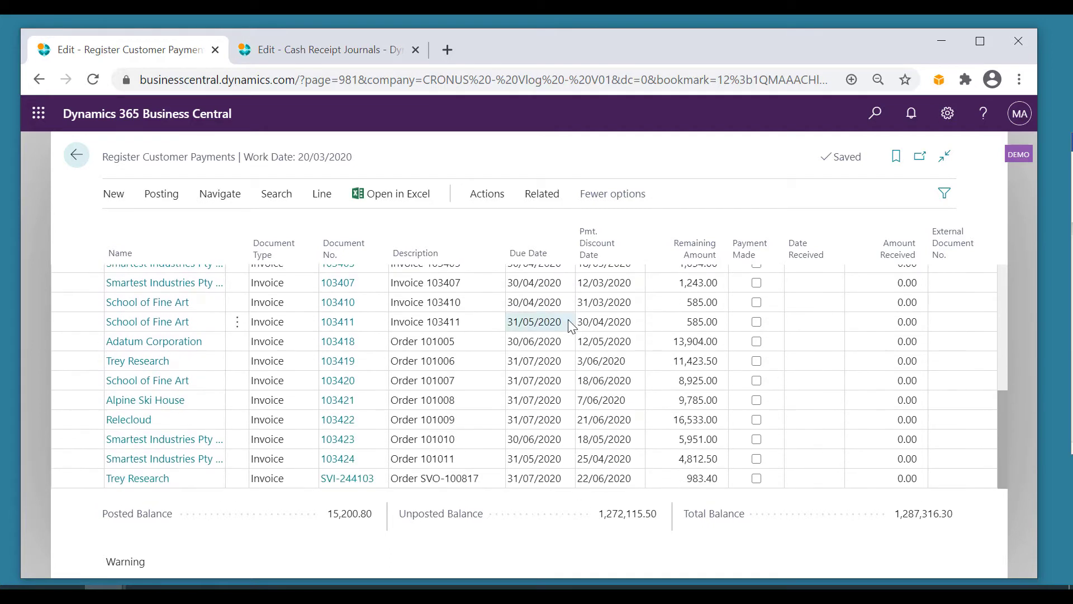
{"action": "scroll", "coordinate": [568, 320], "scroll_direction": "up", "scroll_amount": 8}
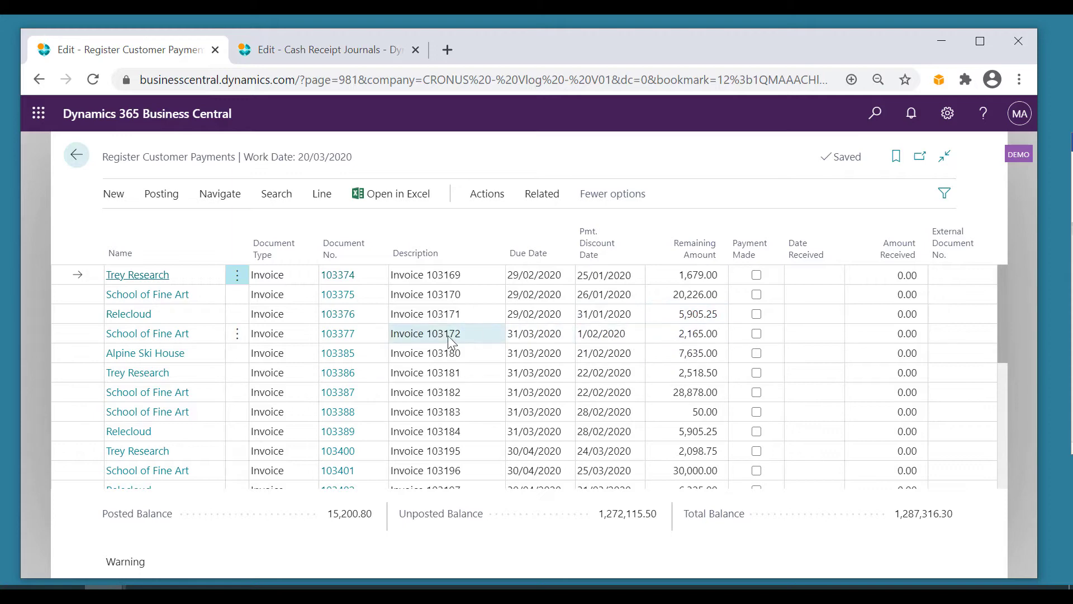
{"action": "left_click", "coordinate": [350, 338]}
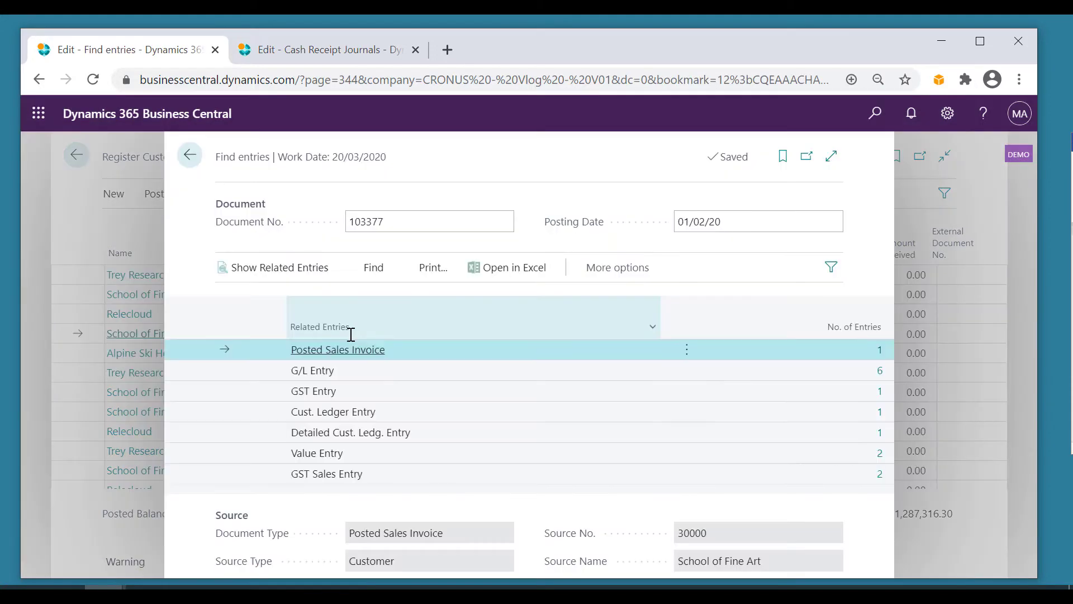
{"action": "left_click", "coordinate": [302, 279]}
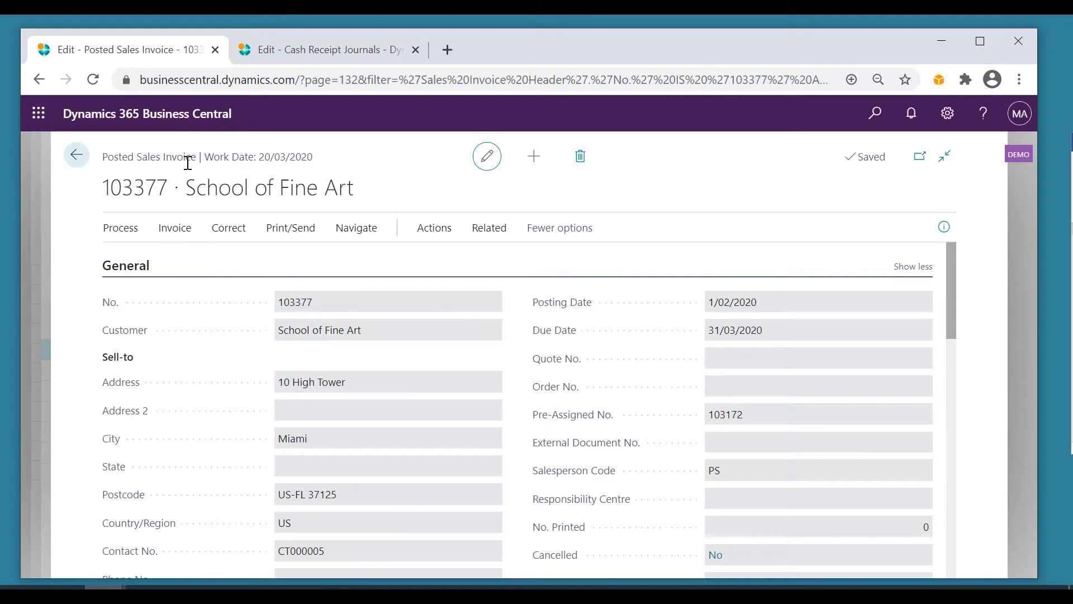
{"action": "scroll", "coordinate": [512, 360], "scroll_direction": "down", "scroll_amount": 1}
{"action": "scroll", "coordinate": [512, 360], "scroll_direction": "down", "scroll_amount": 6}
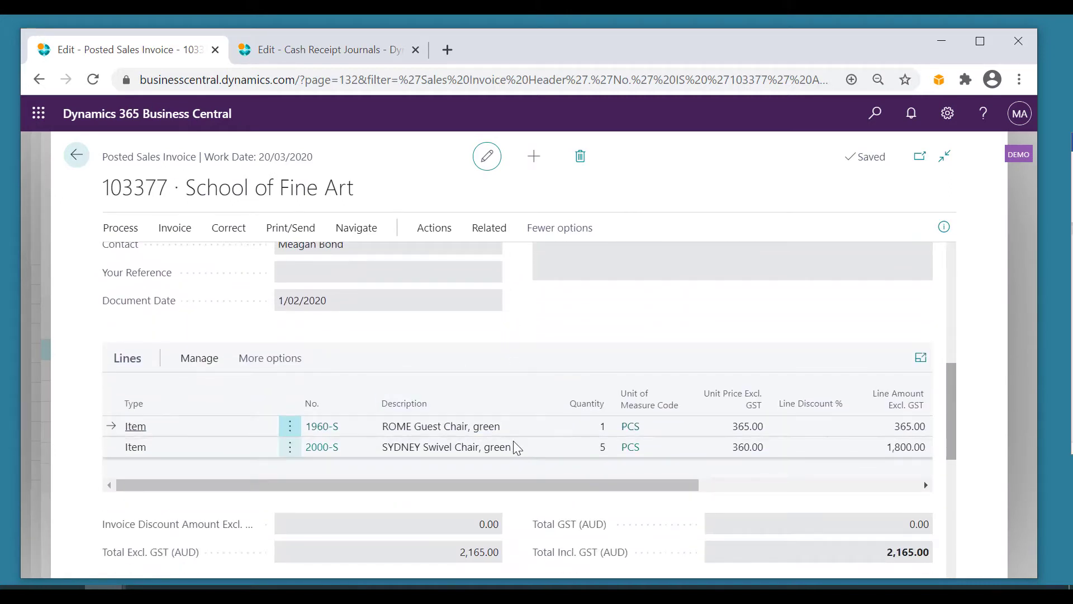
{"action": "left_click", "coordinate": [65, 162]}
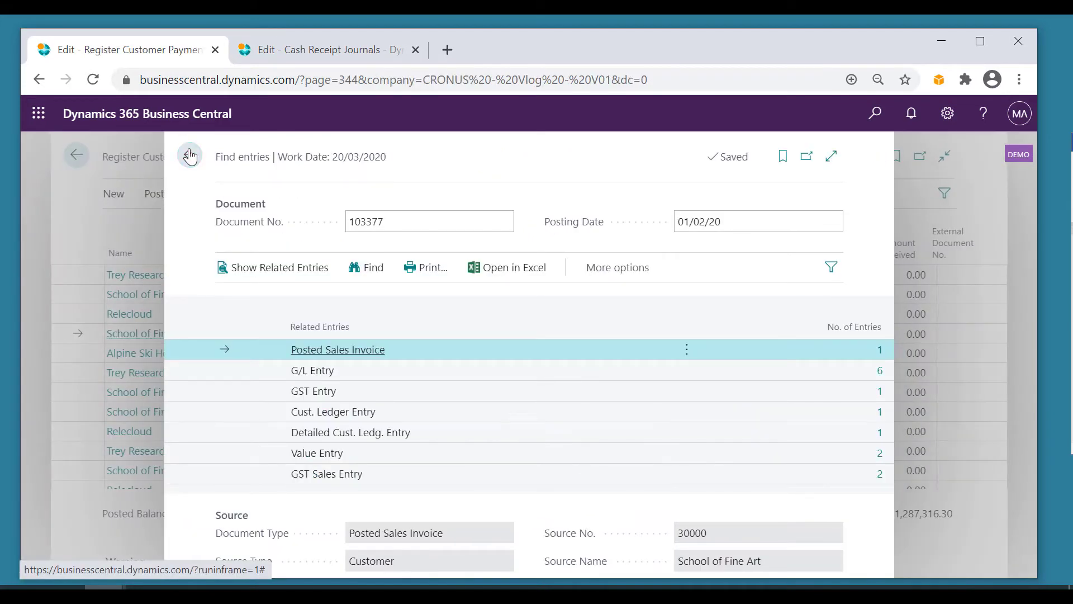
{"action": "left_click", "coordinate": [190, 157]}
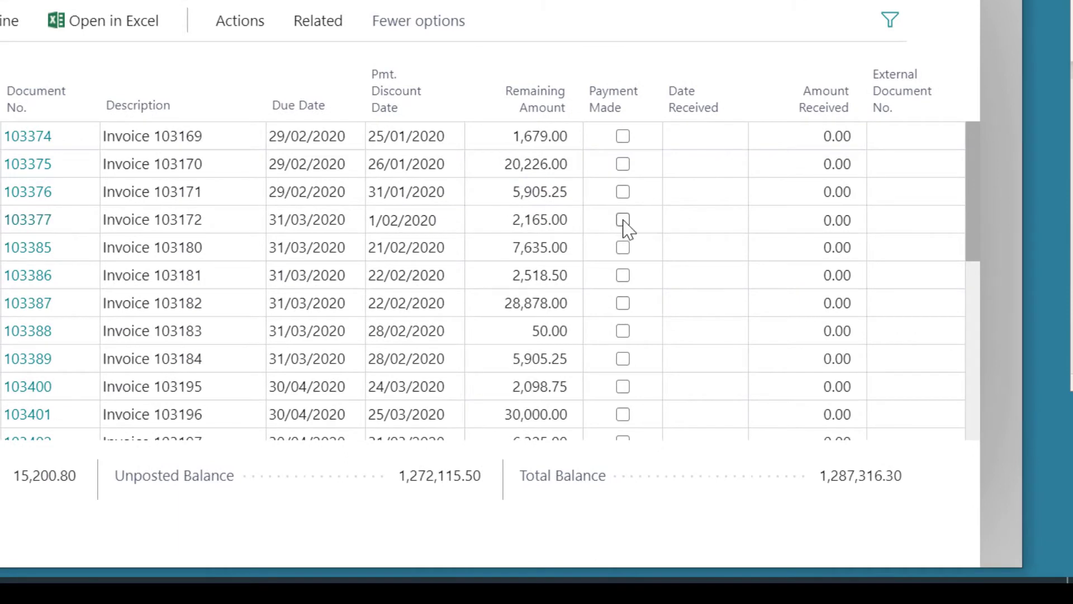
Tick Payment Made for invoices 103377, 103386 and 103389, clearing the mistaken tick on 103388.
{"action": "left_click", "coordinate": [623, 220]}
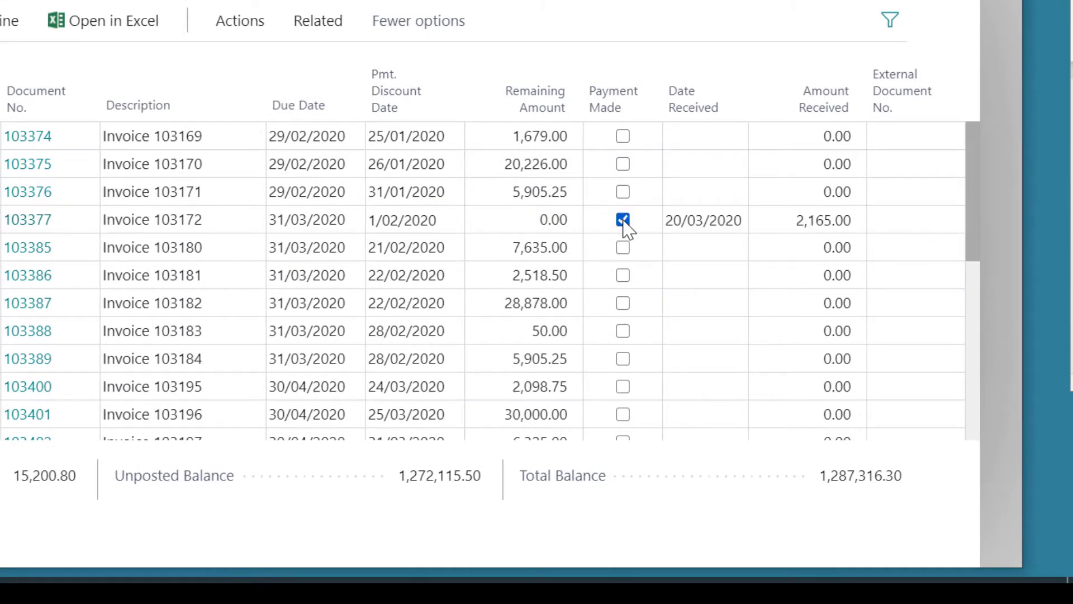
{"action": "left_click", "coordinate": [622, 275]}
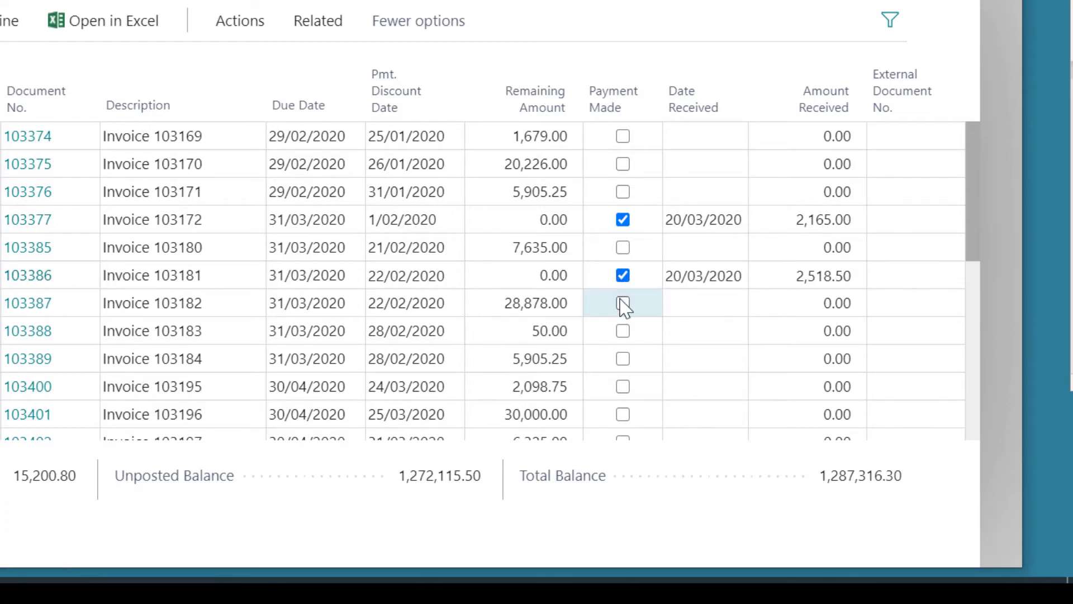
{"action": "left_click", "coordinate": [624, 332]}
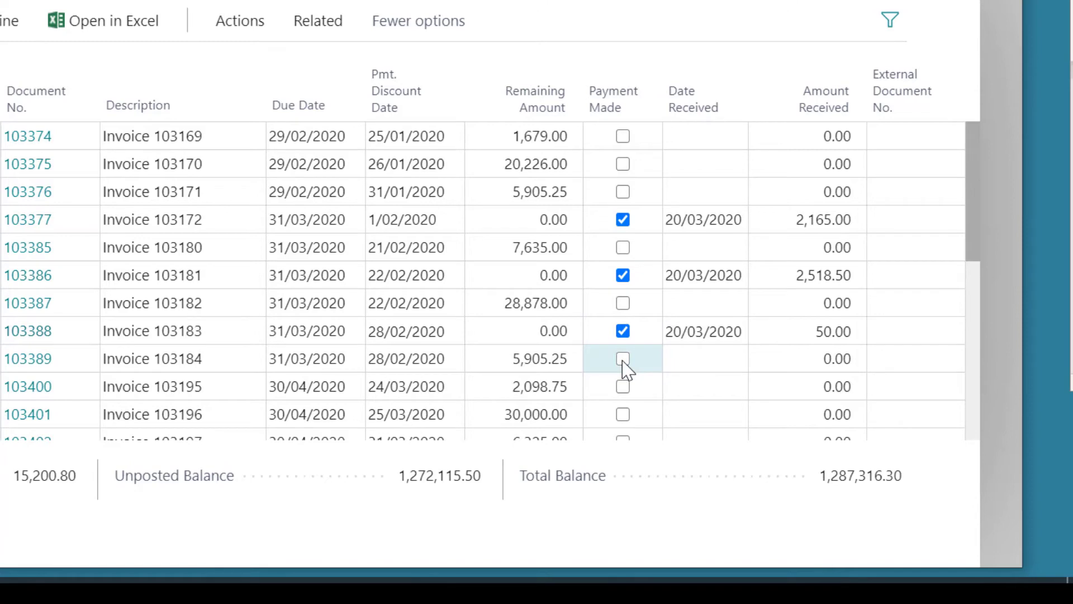
{"action": "left_click", "coordinate": [623, 359]}
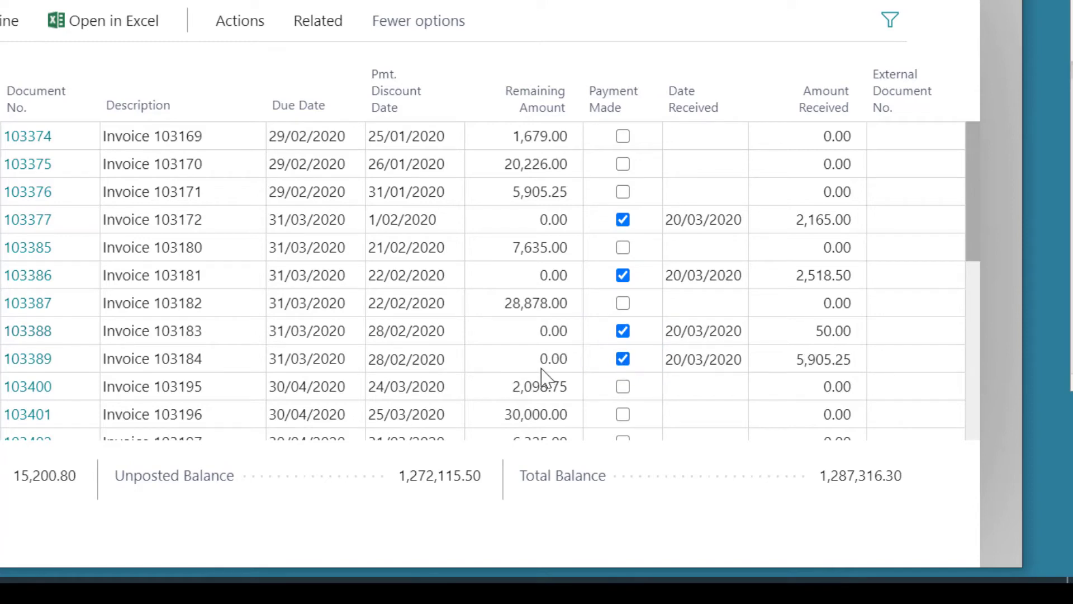
{"action": "left_click", "coordinate": [623, 331]}
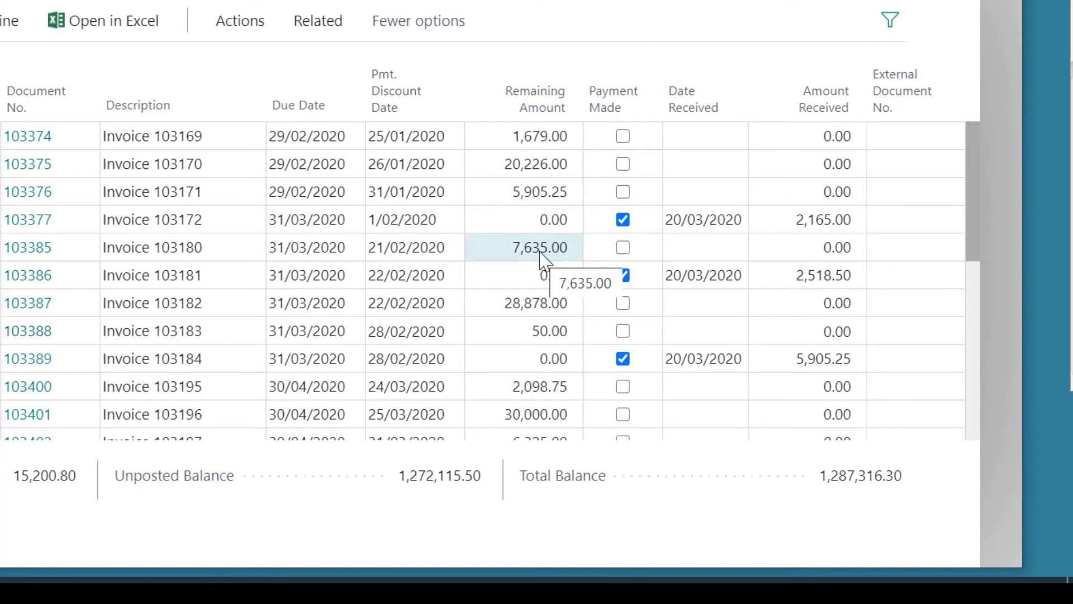
Enter 7000 as the amount received for invoice 103385.
{"action": "left_click", "coordinate": [809, 253]}
{"action": "double_click", "coordinate": [809, 253]}
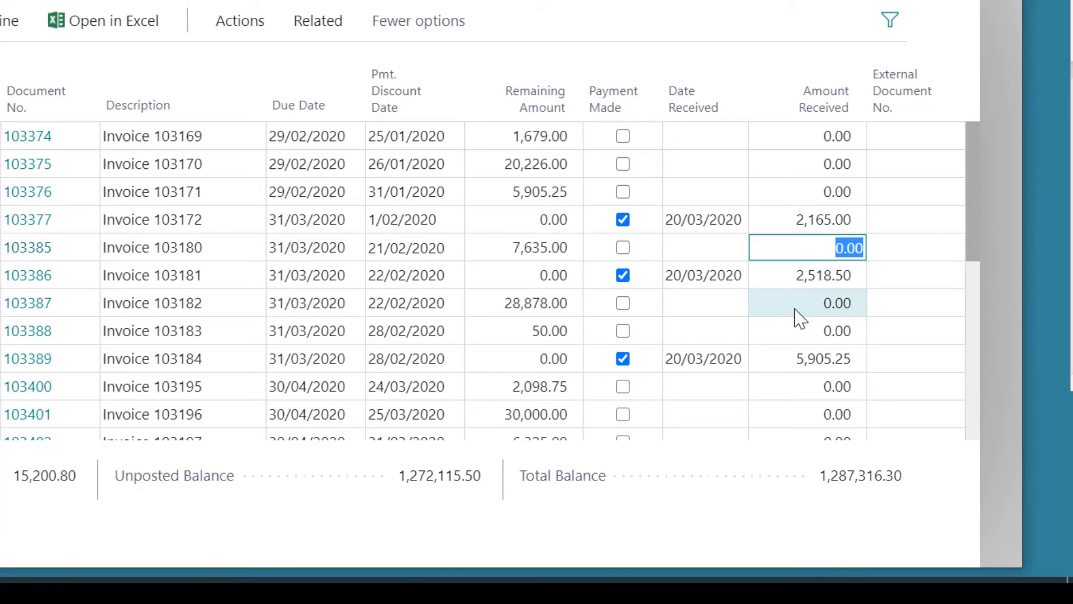
{"action": "type", "text": "7000"}
{"action": "key", "text": "Tab"}
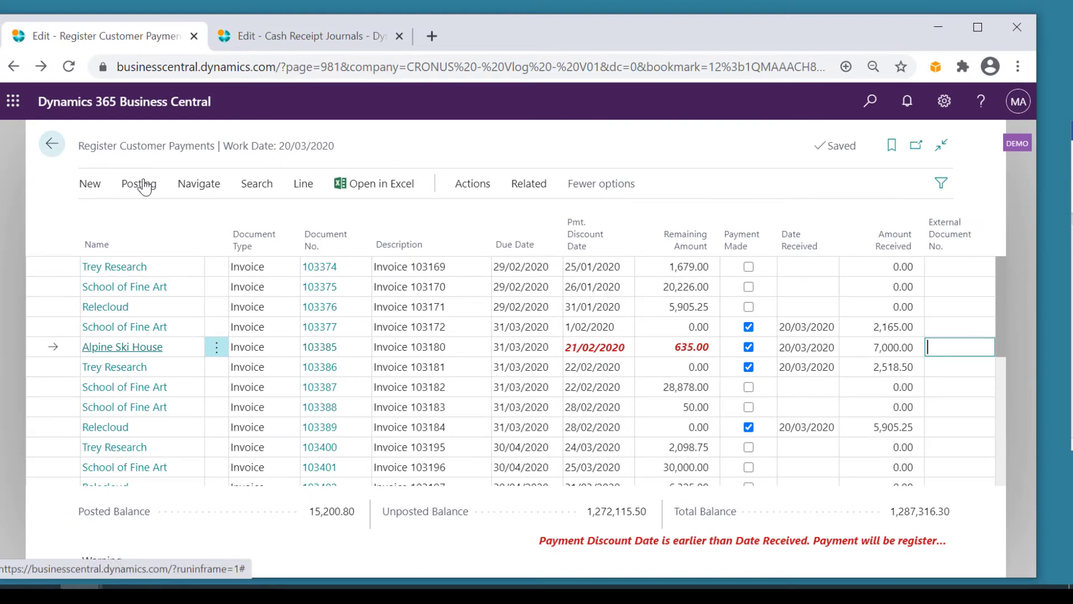
Open the Posting options for the marked payments.
{"action": "left_click", "coordinate": [141, 185]}
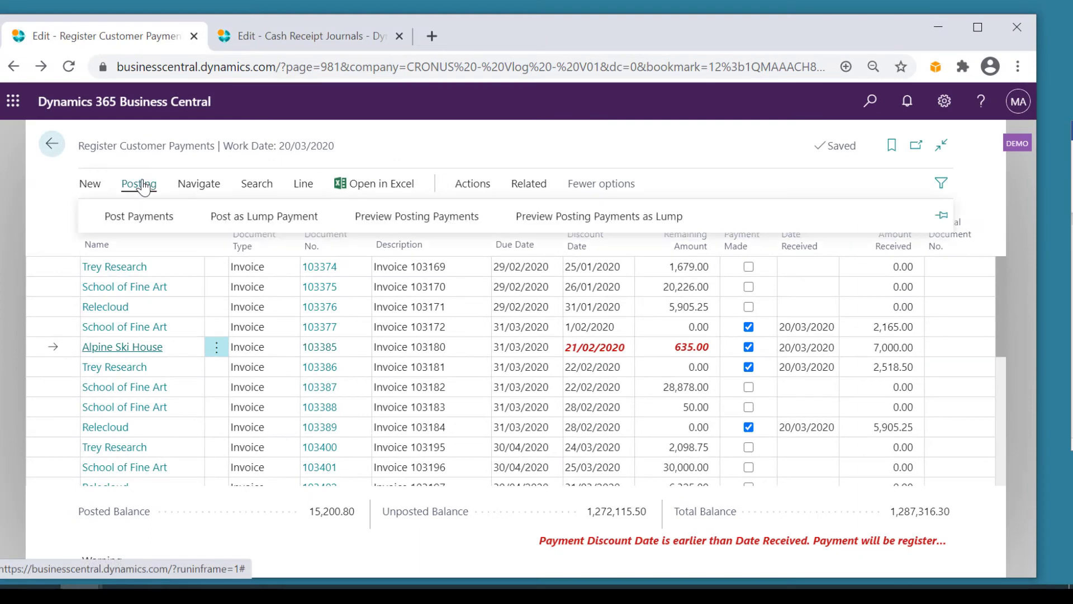